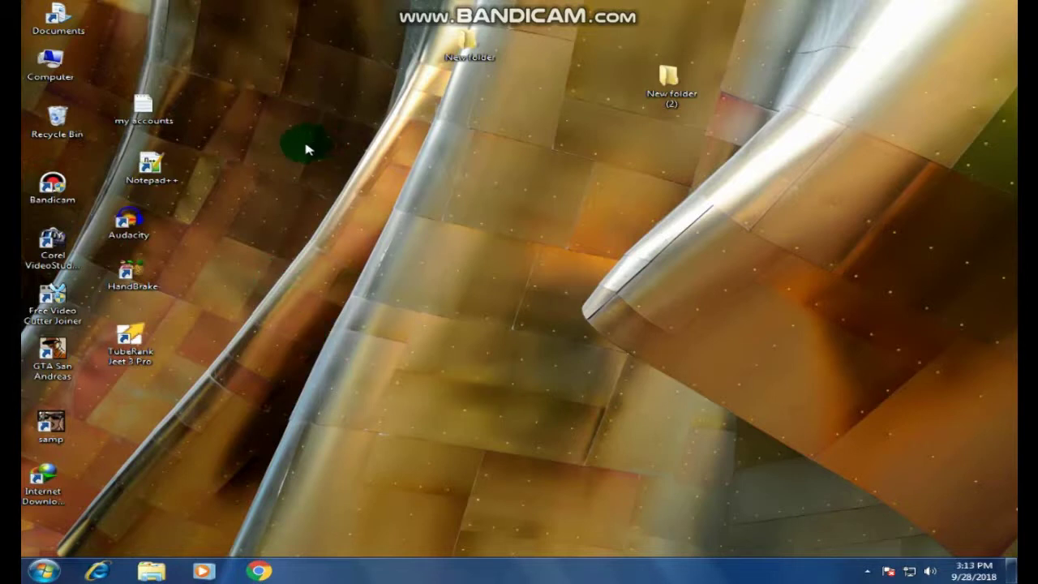
# Open the iCare.Data.Recovery.Professional.5.0 program folder inside the Compressed folder of Downloads
pyautogui.doubleClick(58, 18)
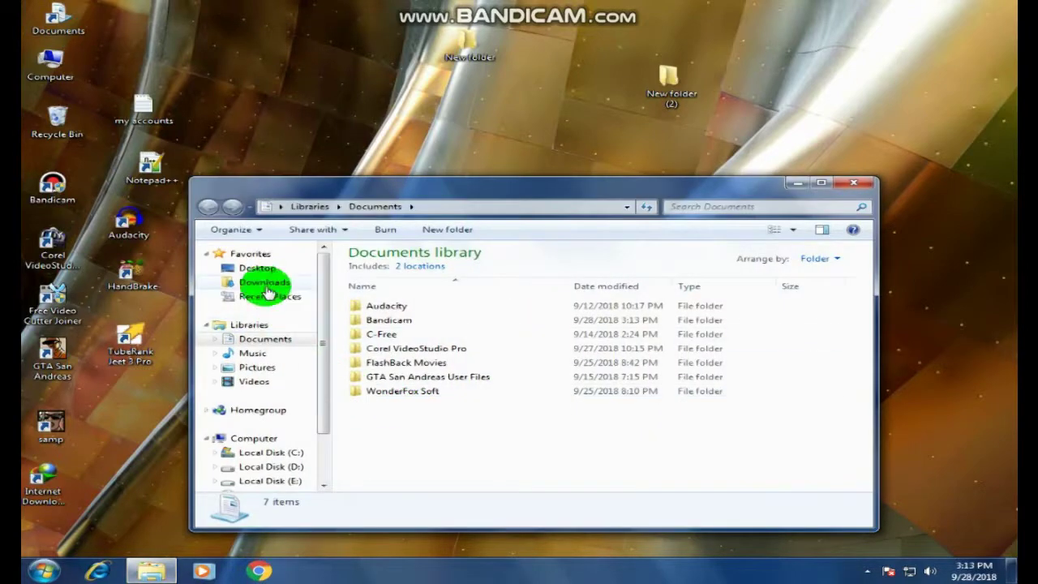
pyautogui.click(266, 282)
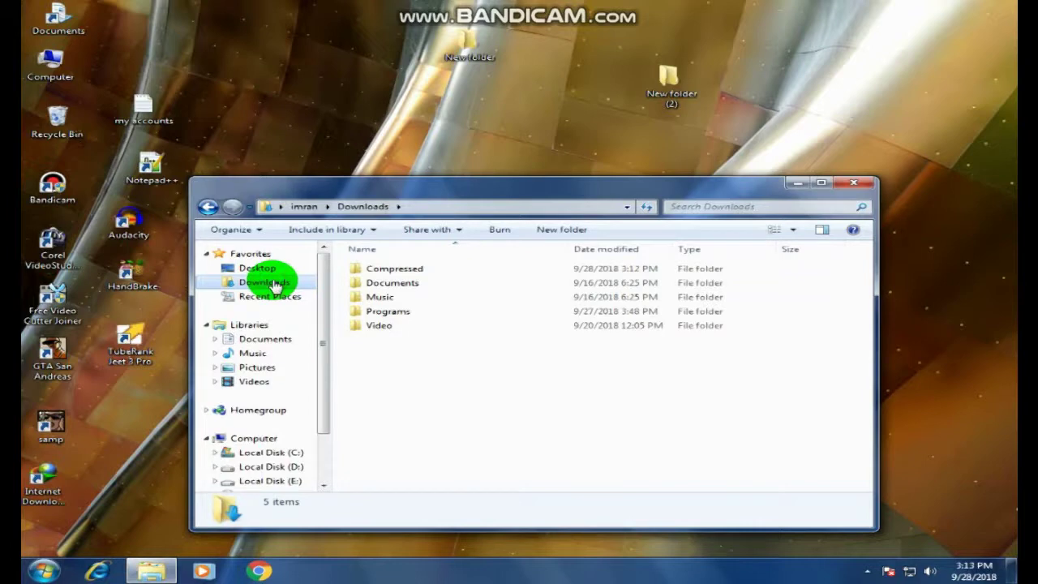
pyautogui.doubleClick(429, 267)
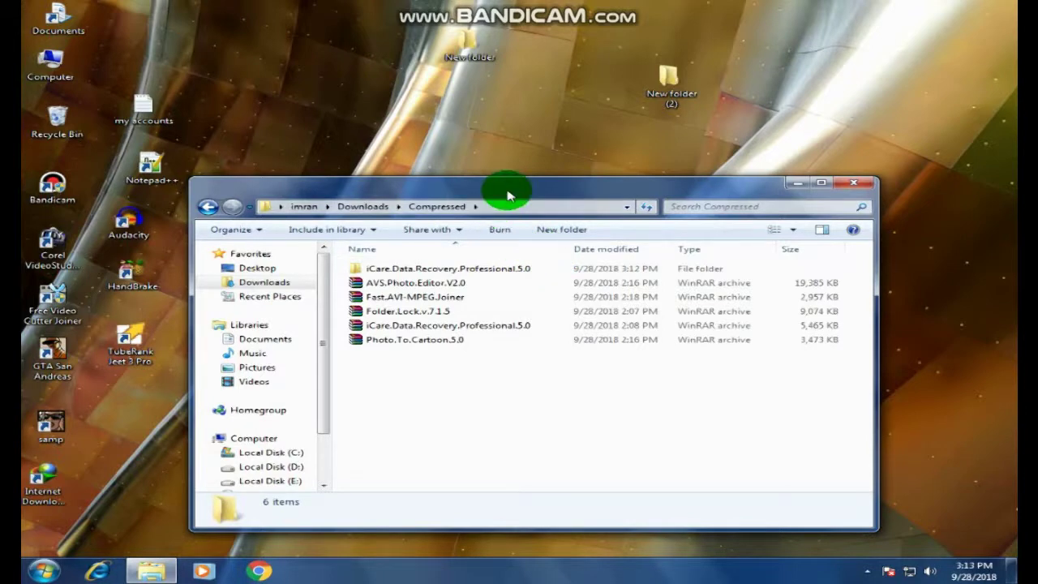
pyautogui.moveTo(508, 194); pyautogui.dragTo(479, 233)
pyautogui.doubleClick(409, 308)
pyautogui.doubleClick(418, 309)
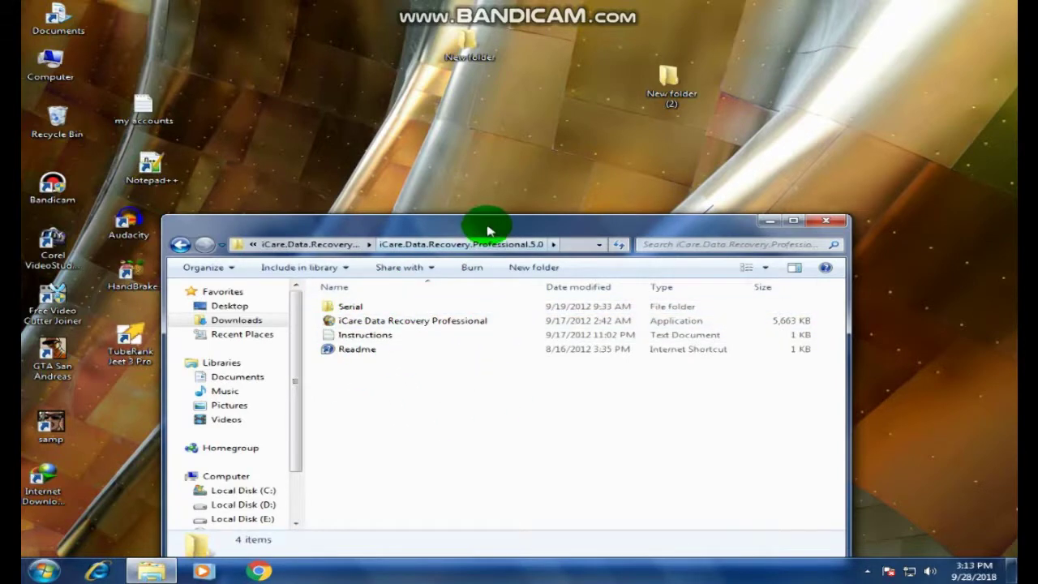
pyautogui.moveTo(484, 217); pyautogui.dragTo(501, 155)
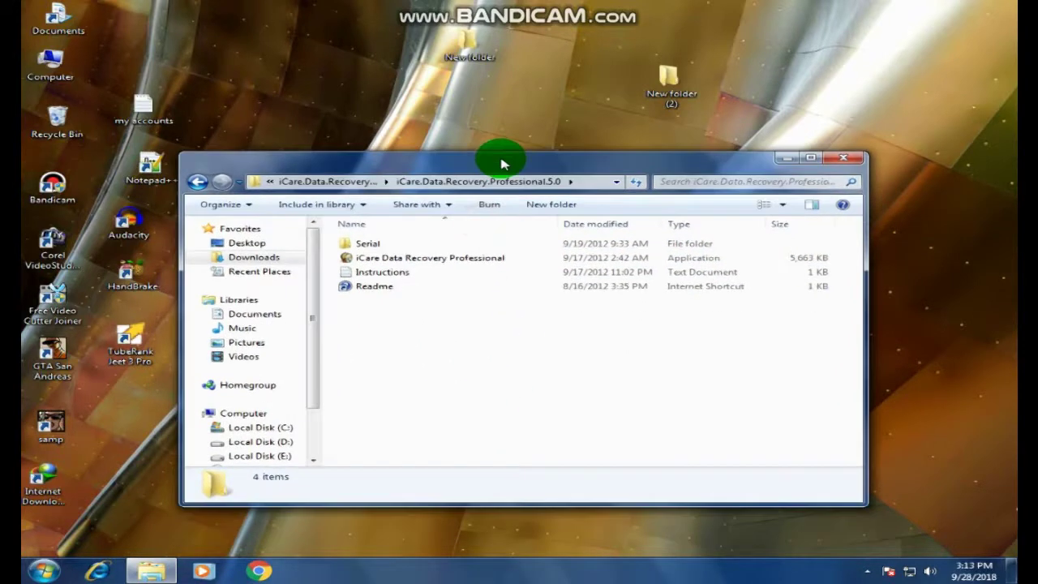
# Run the iCare Data Recovery Professional application from the folder and allow it to start
pyautogui.doubleClick(446, 259)
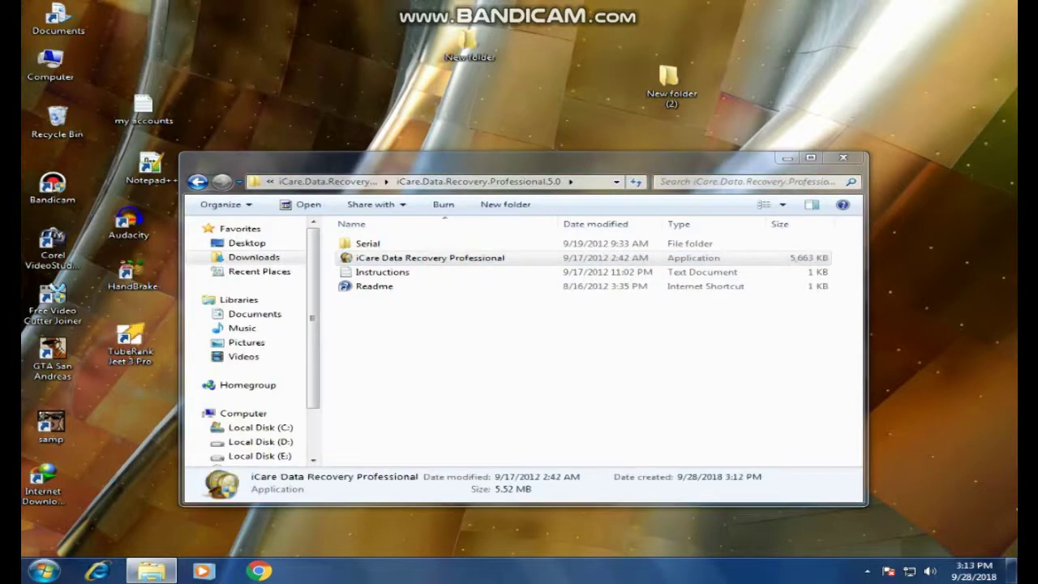
pyautogui.click(589, 371)
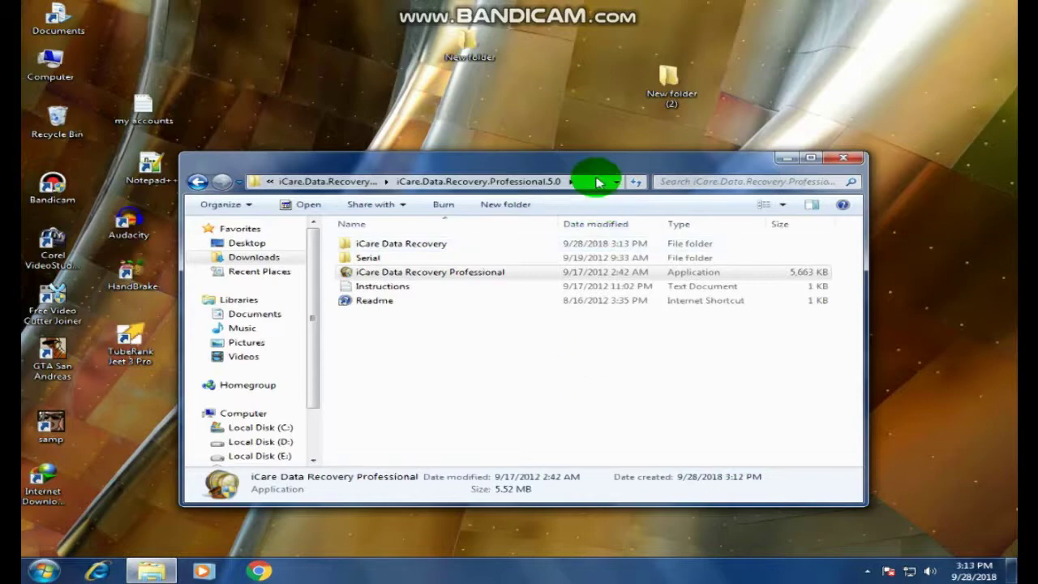
pyautogui.moveTo(591, 166); pyautogui.dragTo(580, 188)
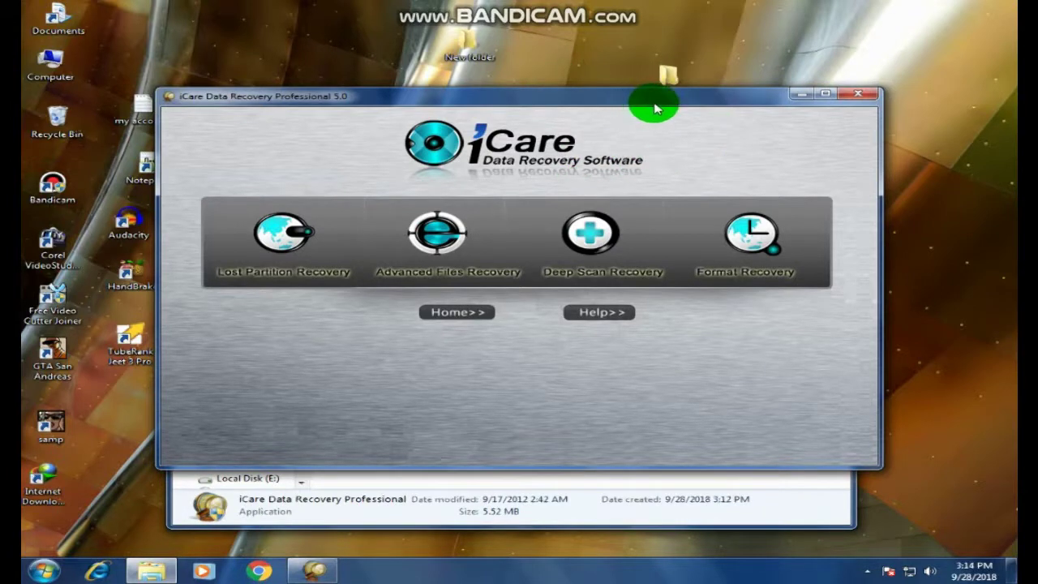
# Move the recovery window aside and open the Serial text file from the Serial folder
pyautogui.moveTo(710, 99); pyautogui.dragTo(801, 230)
pyautogui.moveTo(403, 177); pyautogui.dragTo(435, 125)
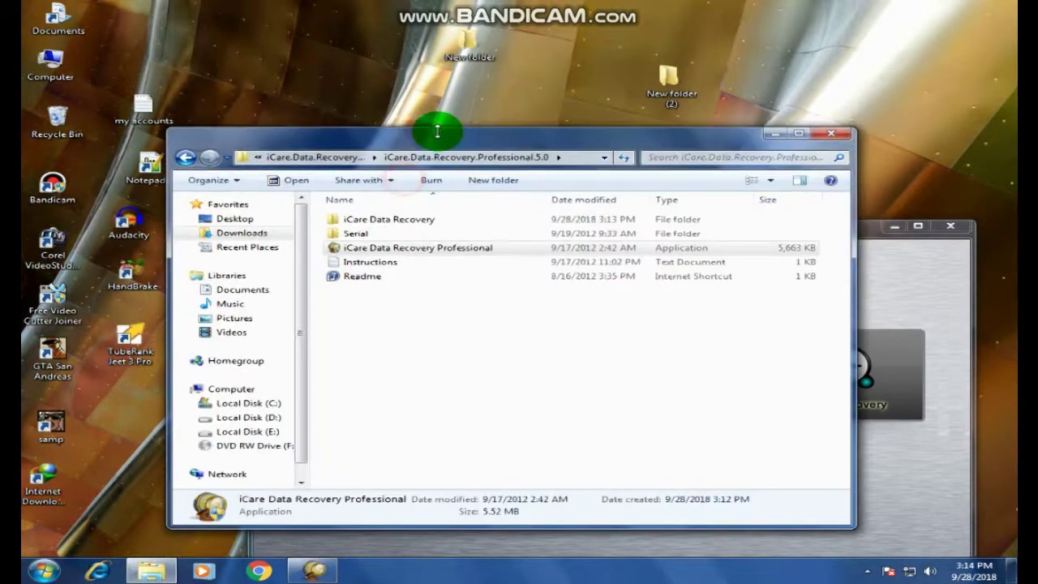
pyautogui.doubleClick(364, 234)
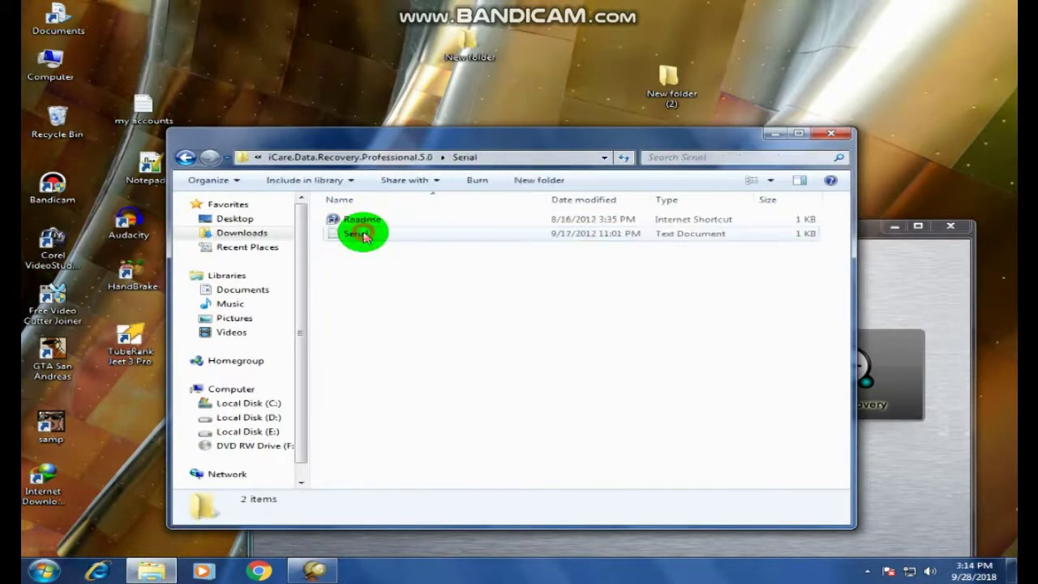
pyautogui.doubleClick(361, 240)
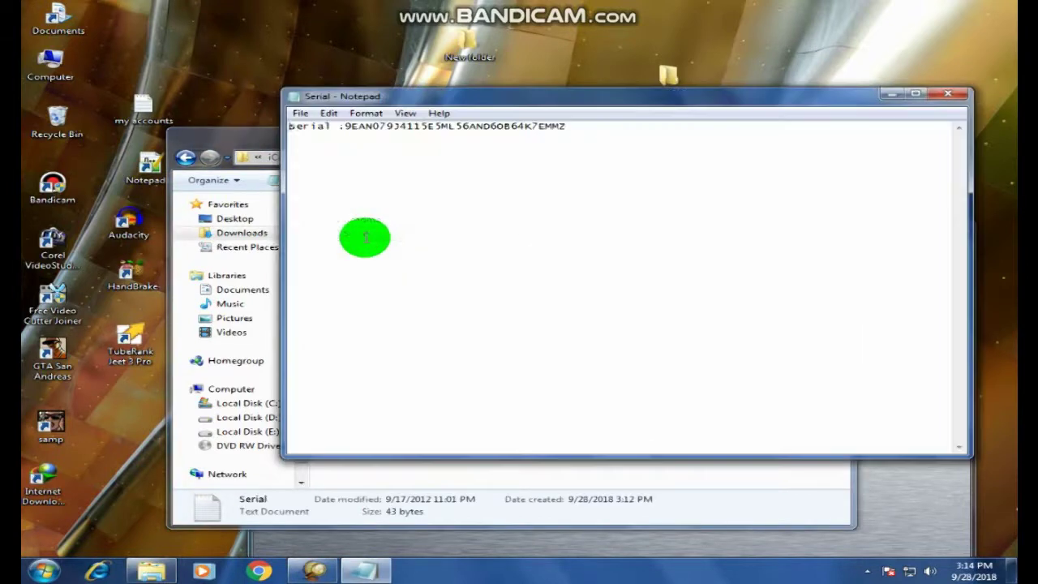
# Copy the serial key from the text file, and close the file and the folder window
pyautogui.moveTo(577, 127); pyautogui.dragTo(361, 127)
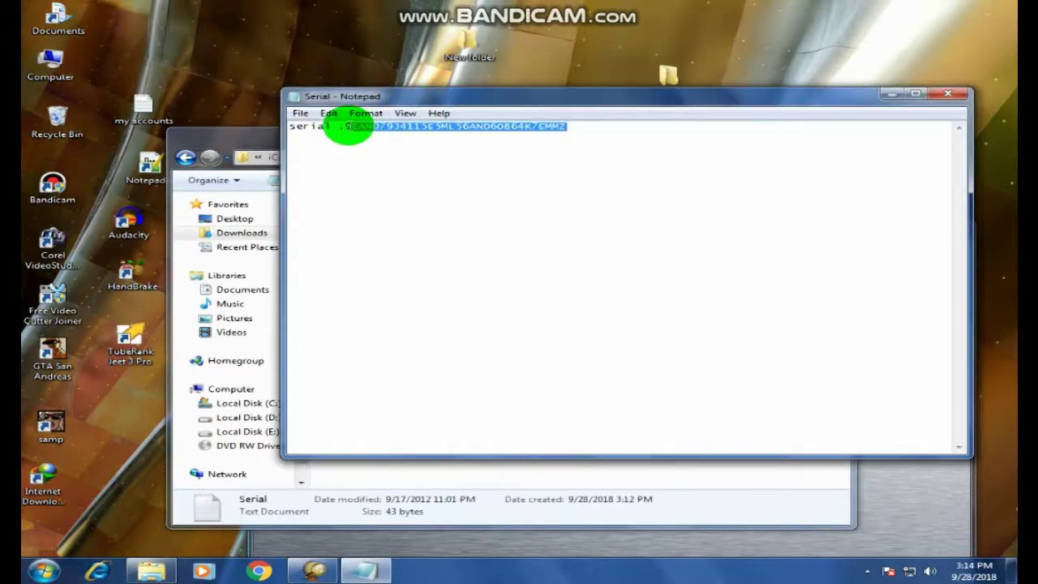
pyautogui.rightClick(363, 127)
pyautogui.click(440, 172)
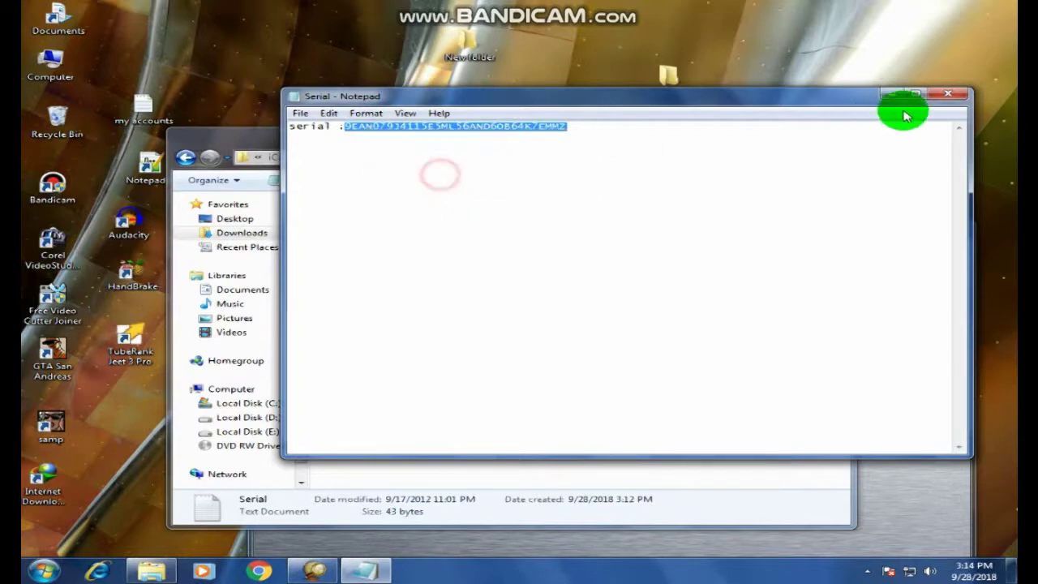
pyautogui.click(954, 97)
pyautogui.click(831, 132)
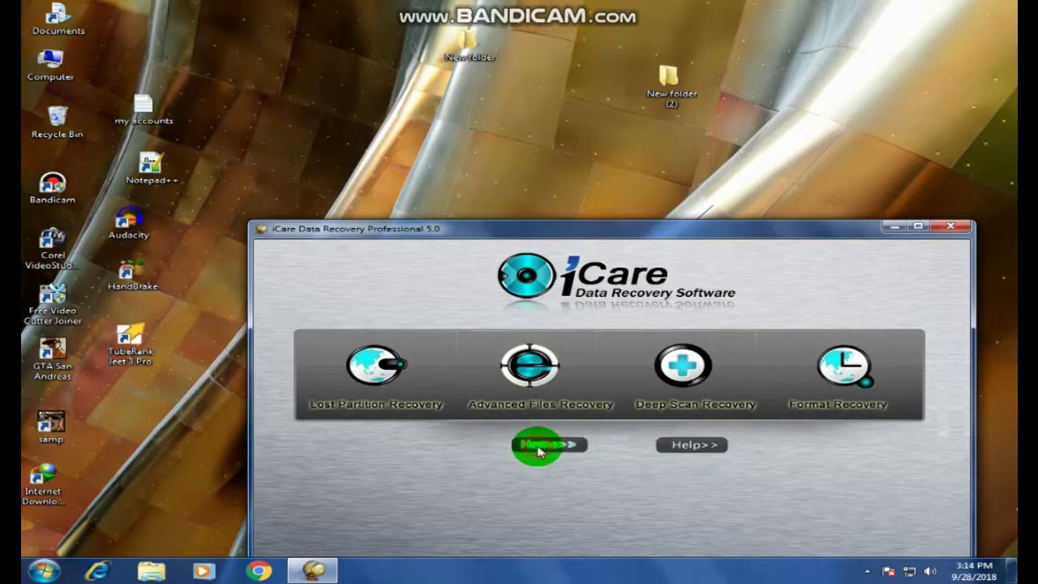
# View the recovery program's help introduction, and close the help and browser windows
pyautogui.click(691, 445)
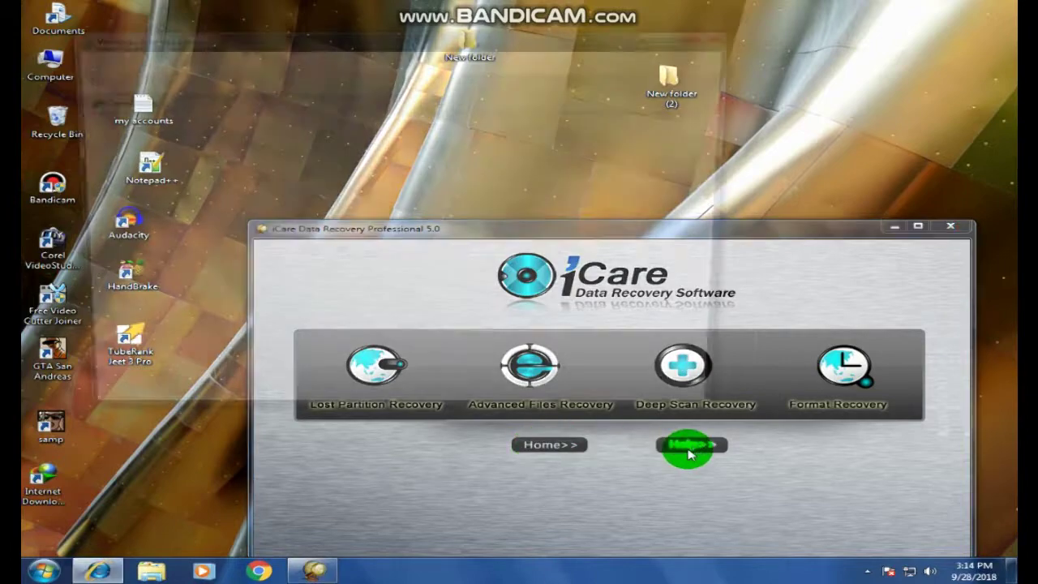
pyautogui.click(727, 40)
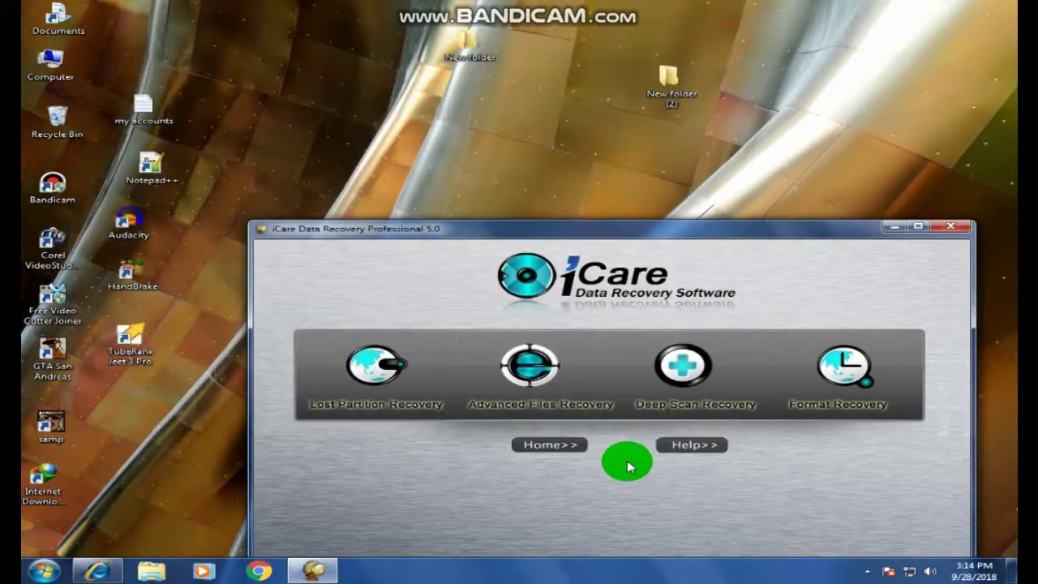
pyautogui.click(675, 445)
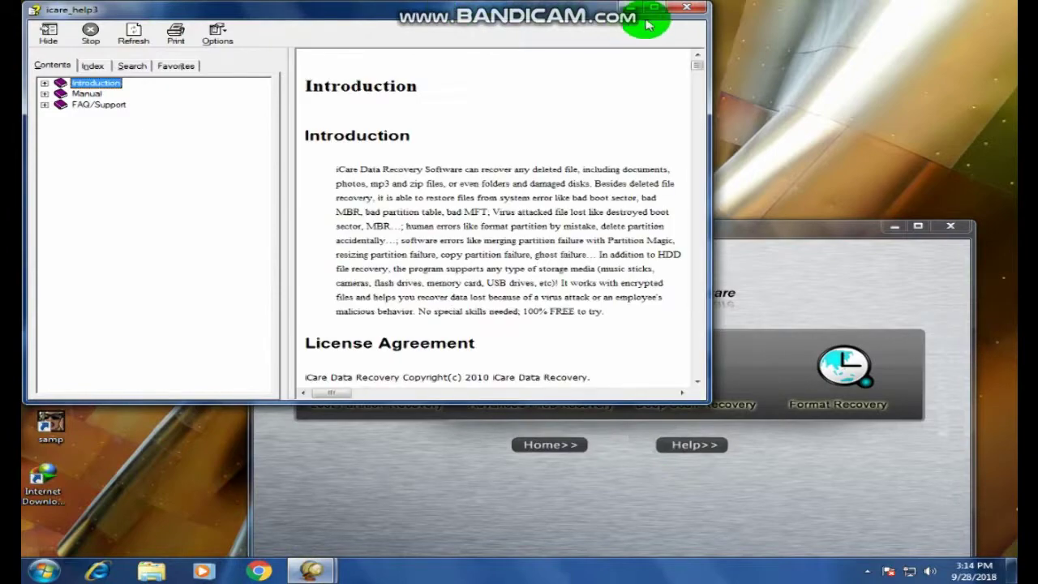
pyautogui.click(691, 6)
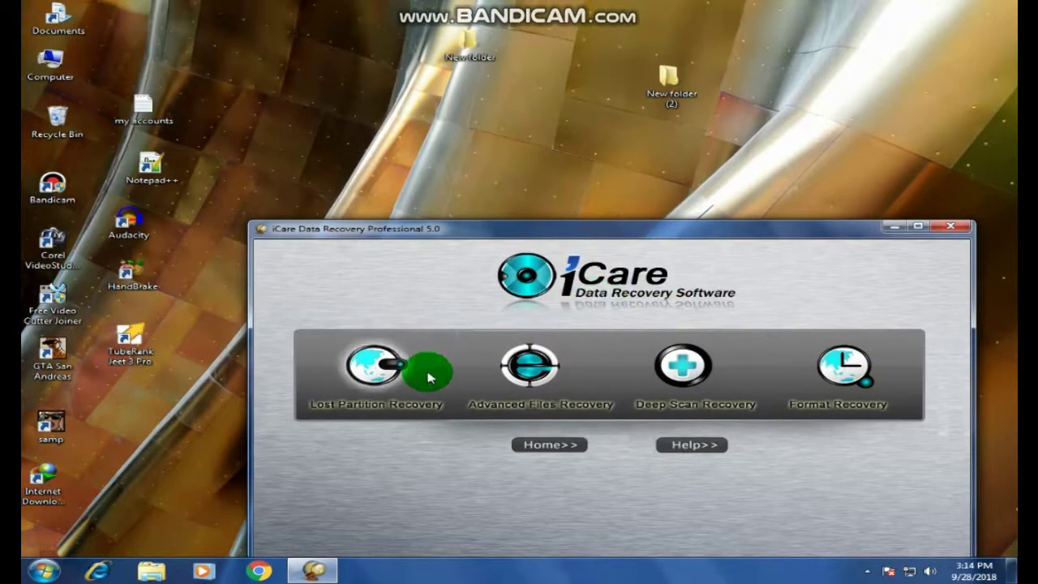
pyautogui.moveTo(757, 234); pyautogui.dragTo(732, 138)
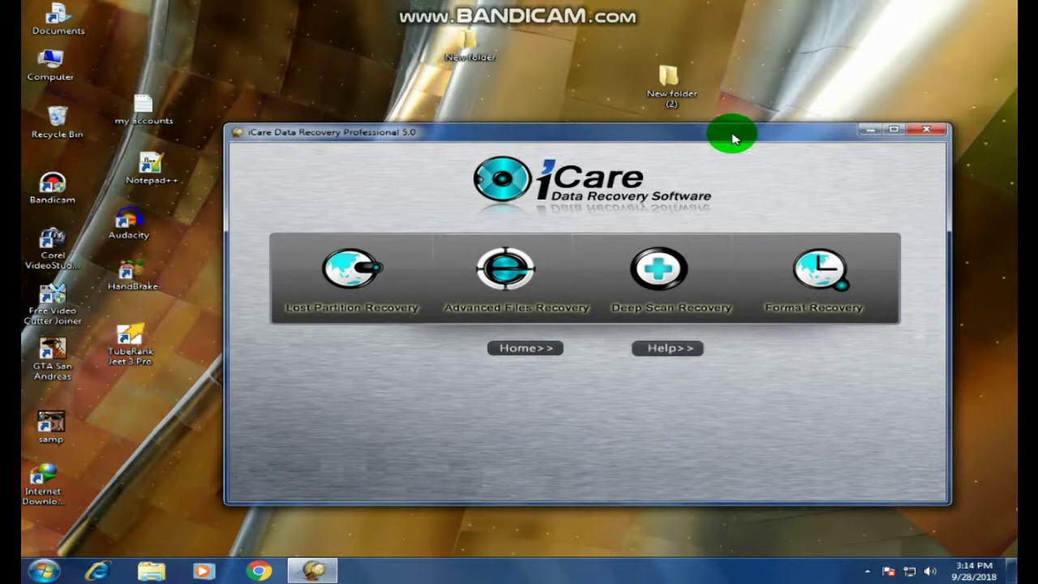
# View the Format Recovery partition list and the Support Center page, and return to the main menu
pyautogui.click(827, 291)
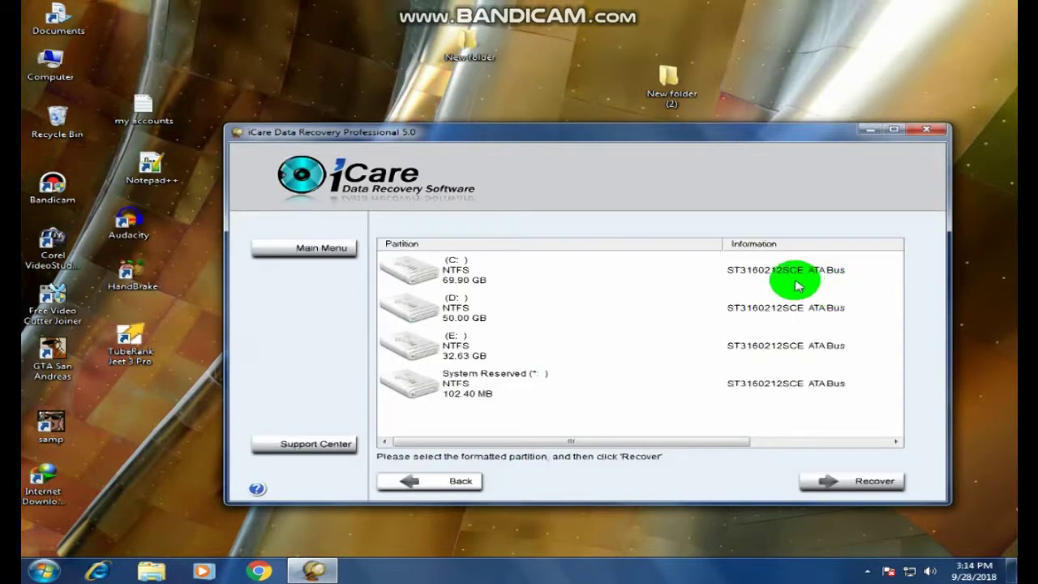
pyautogui.click(313, 444)
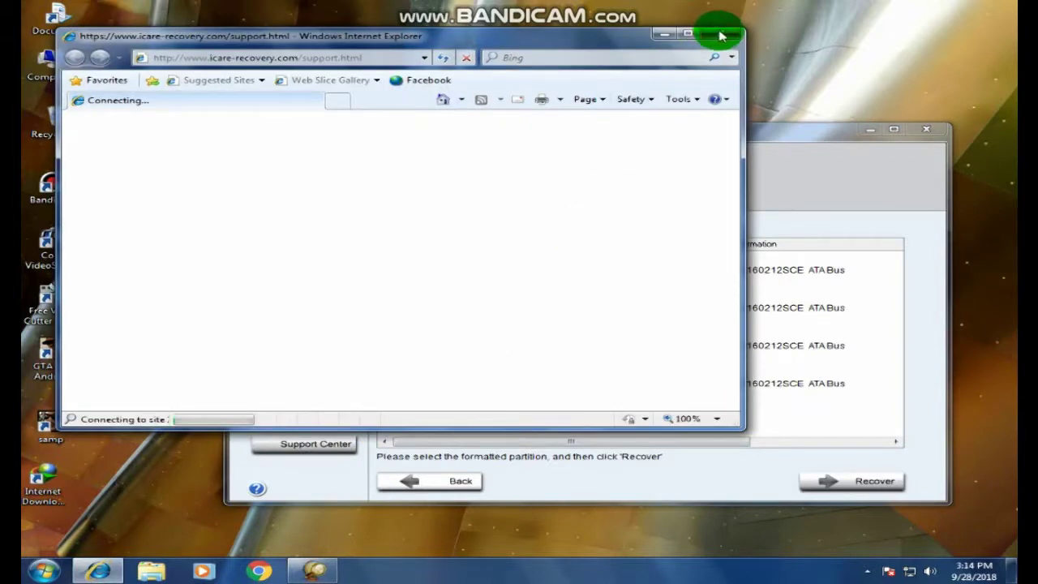
pyautogui.click(721, 35)
pyautogui.click(458, 482)
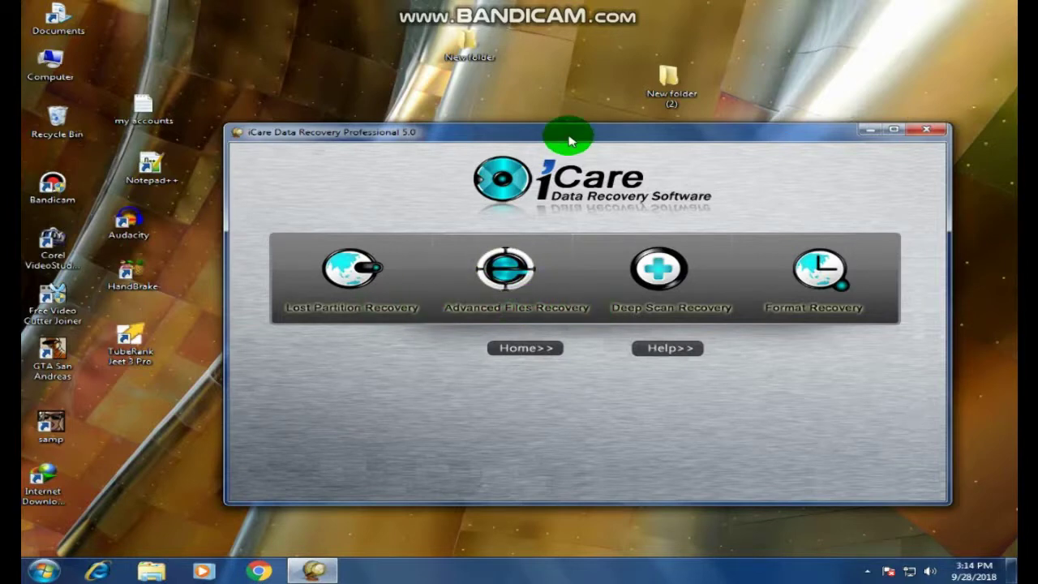
pyautogui.moveTo(573, 136); pyautogui.dragTo(537, 149)
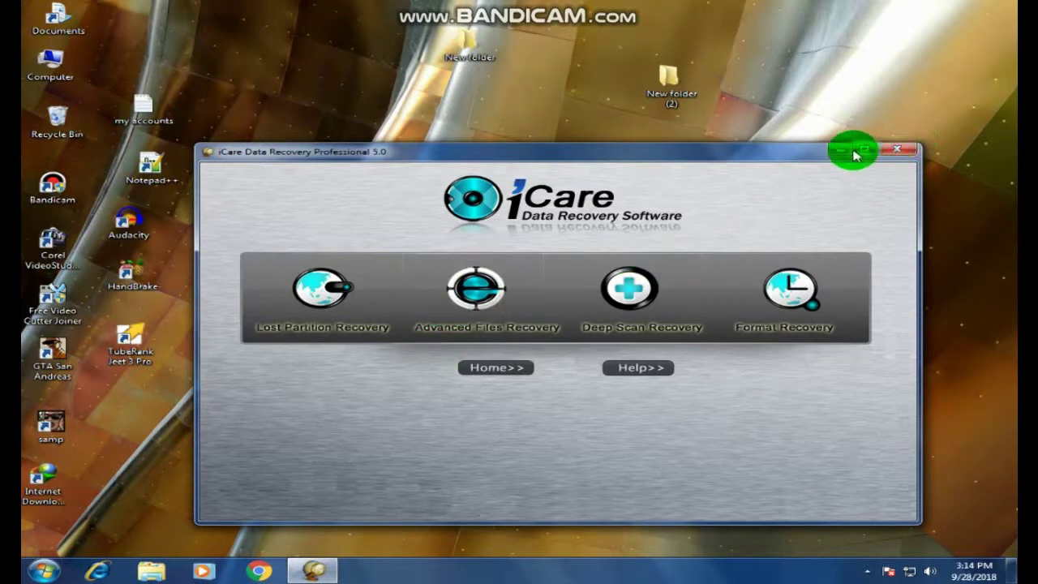
# View the disk offered in Lost Partition Recovery, select it, and return to the main menu
pyautogui.moveTo(781, 153); pyautogui.dragTo(750, 144)
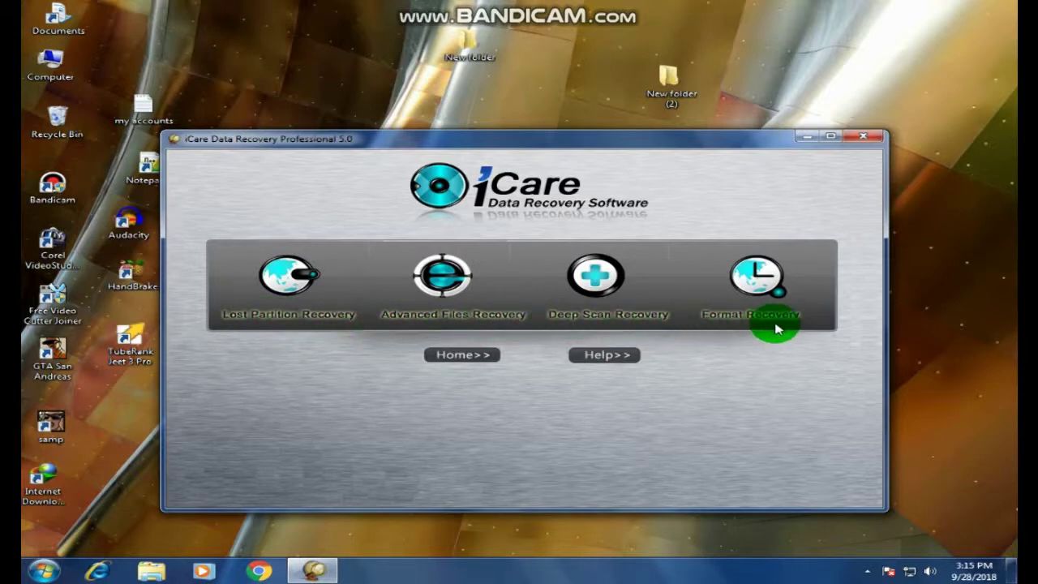
pyautogui.click(285, 273)
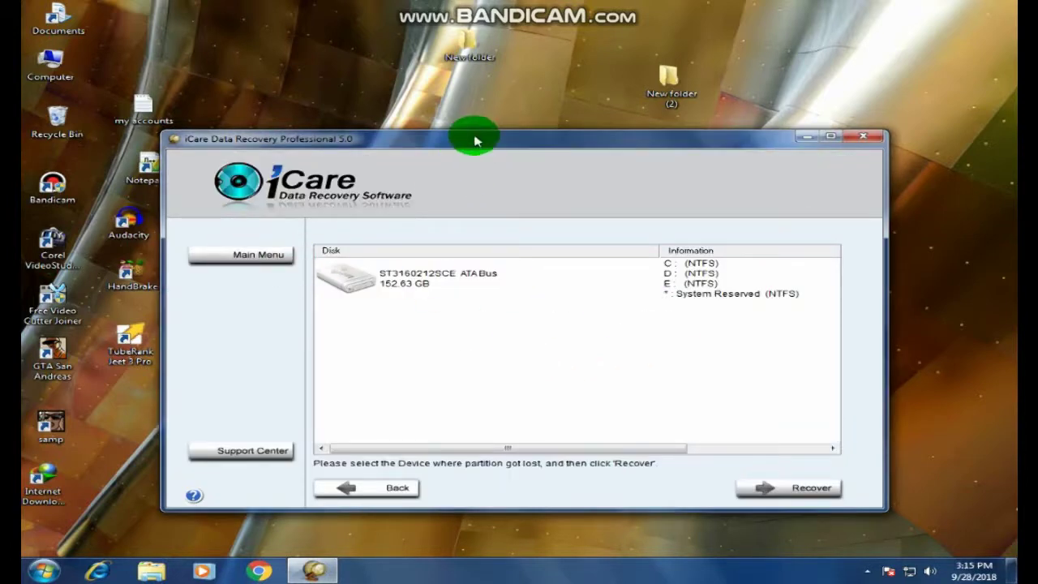
pyautogui.moveTo(475, 142); pyautogui.dragTo(496, 135)
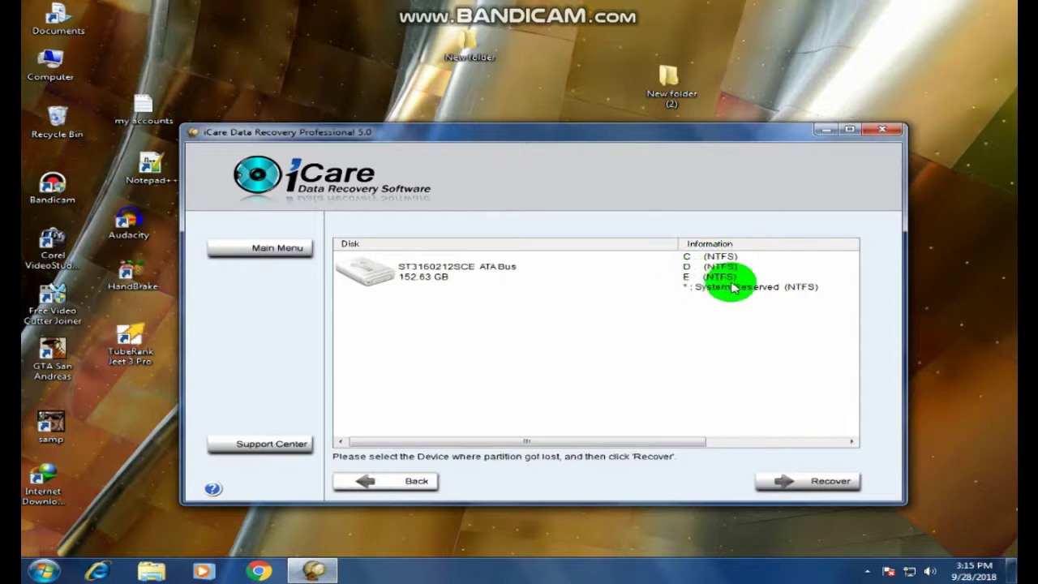
pyautogui.click(366, 271)
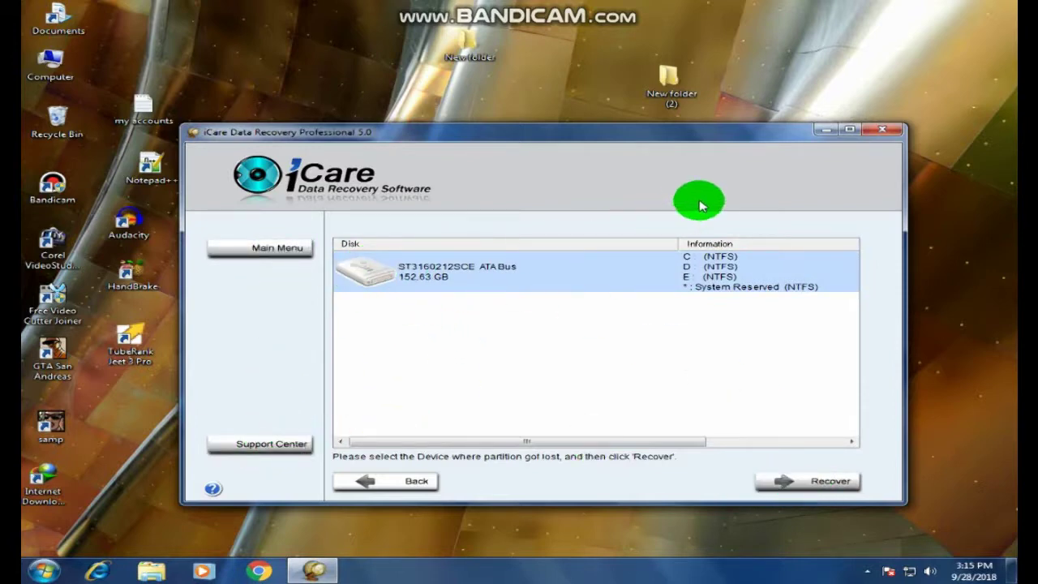
pyautogui.click(394, 481)
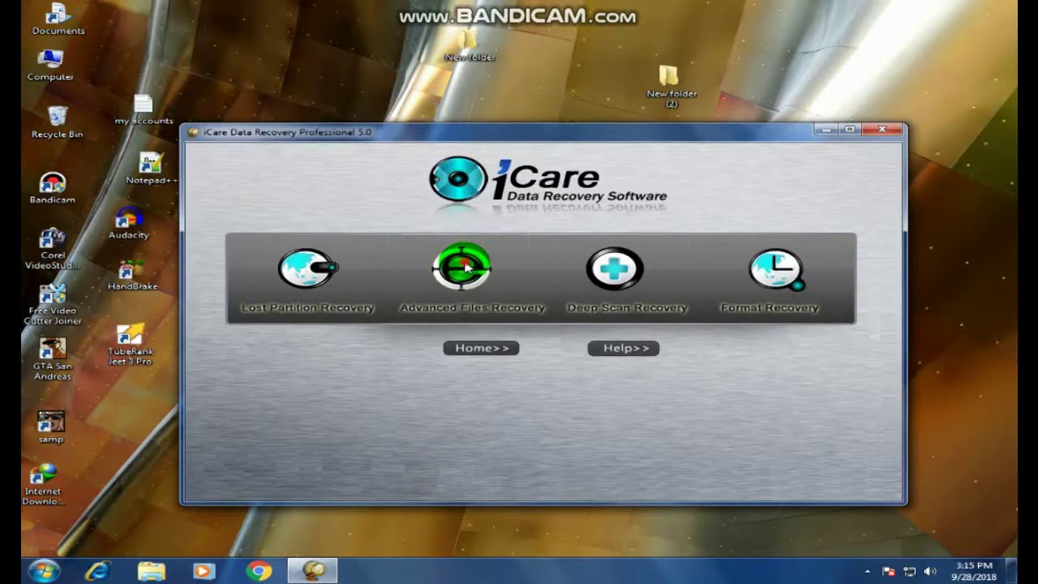
# Try an Advanced Files Recovery scan of the E: partition, stop it, and return to the main menu
pyautogui.click(462, 267)
pyautogui.moveTo(438, 142); pyautogui.dragTo(488, 130)
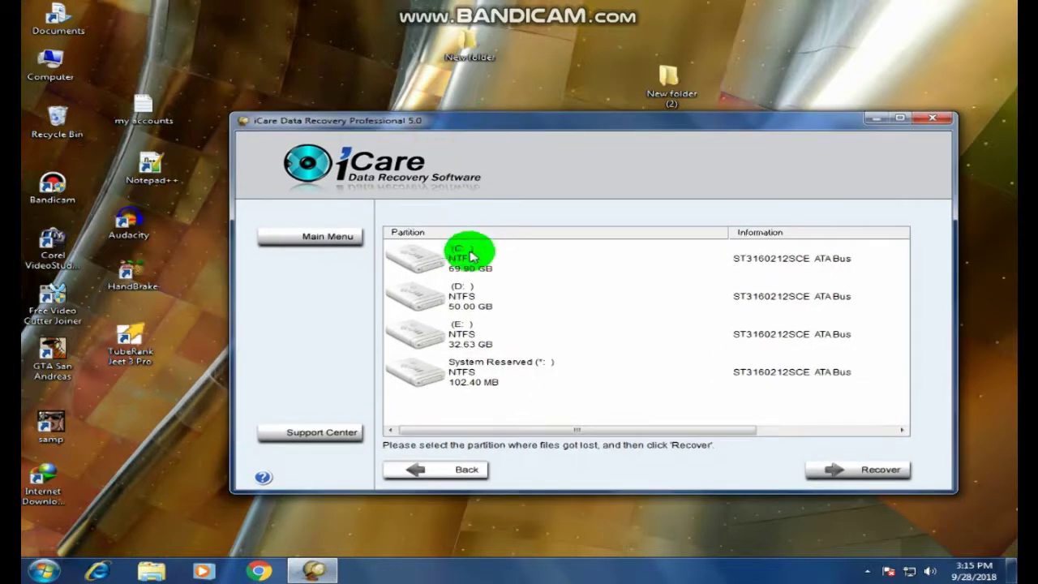
pyautogui.doubleClick(438, 344)
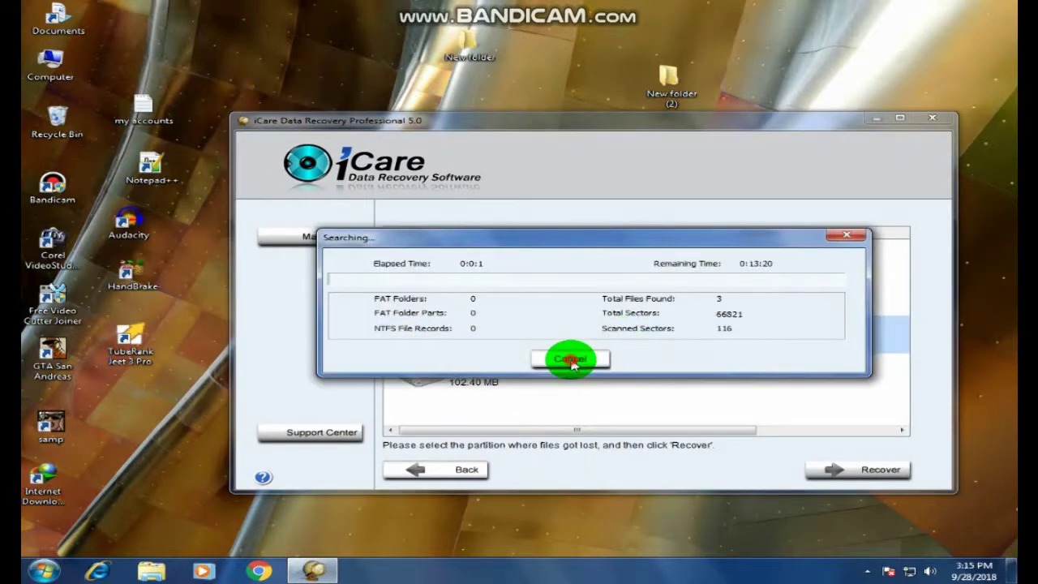
pyautogui.click(571, 362)
pyautogui.click(562, 341)
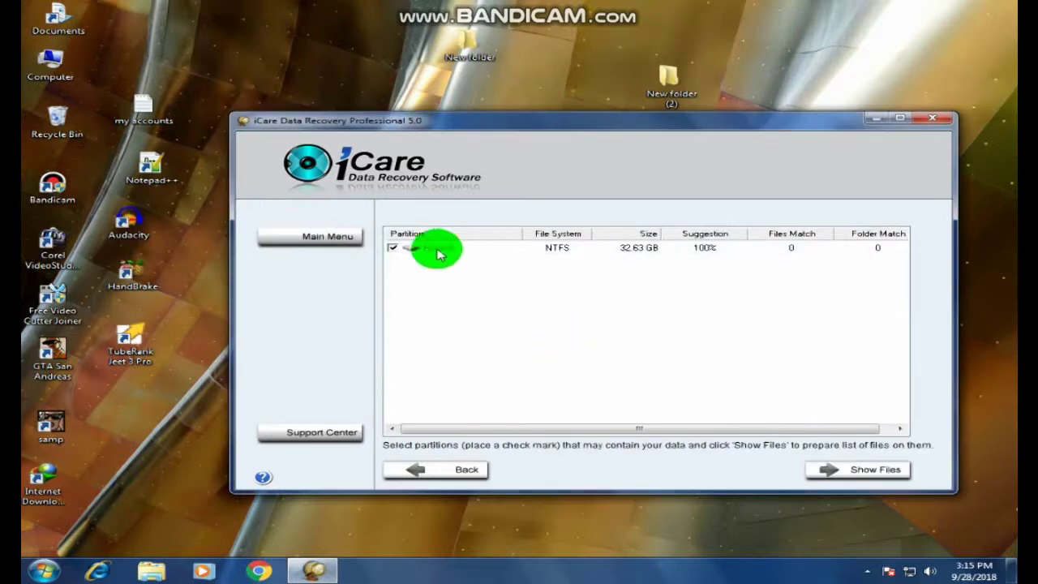
pyautogui.click(463, 470)
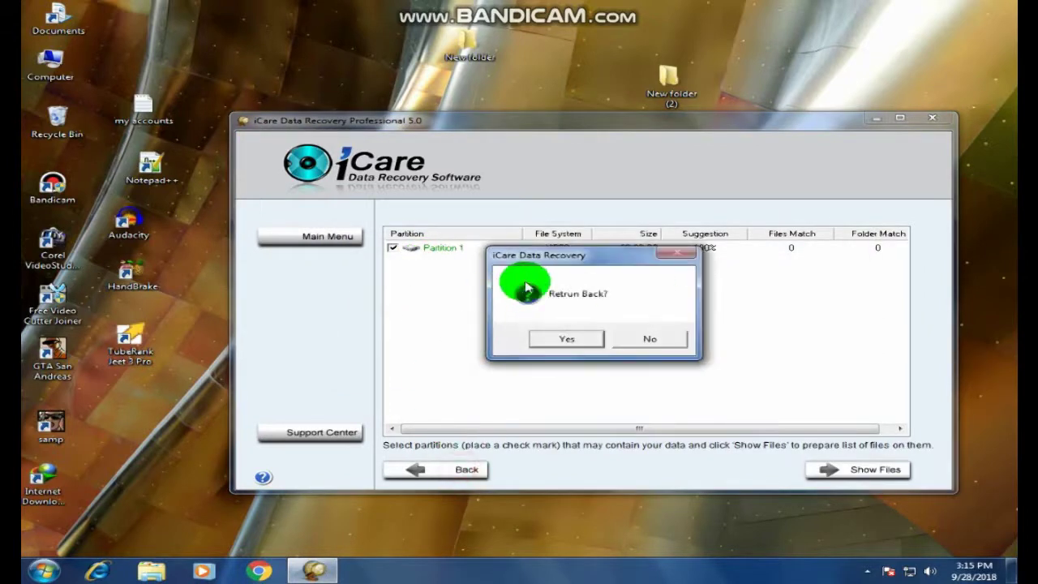
pyautogui.click(563, 345)
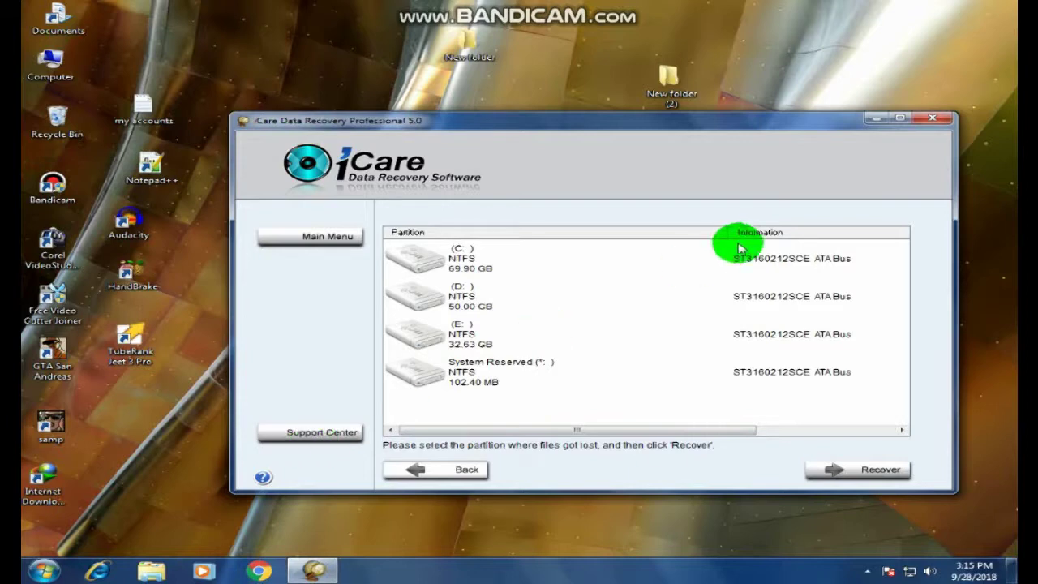
pyautogui.click(451, 472)
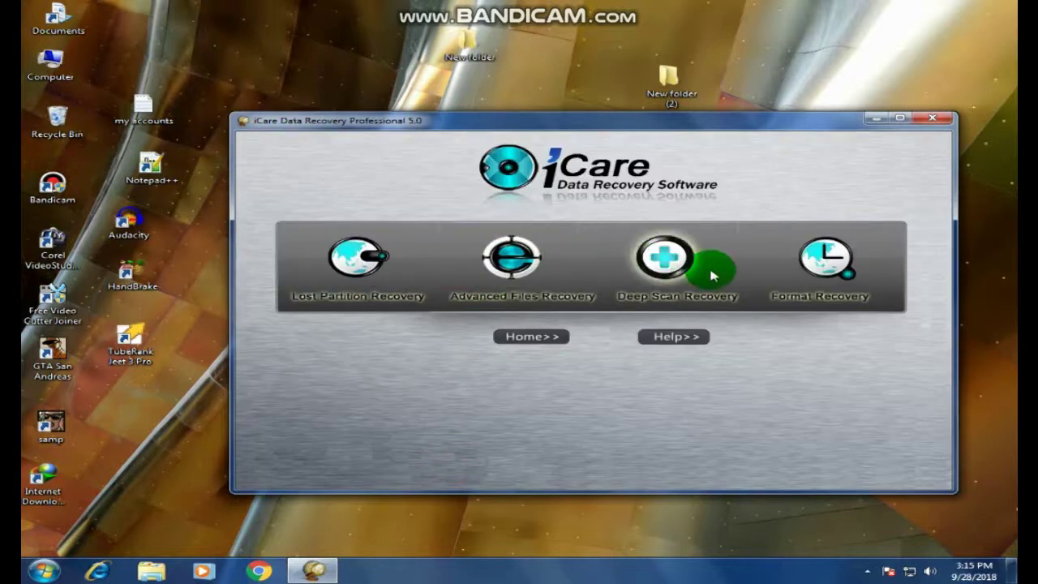
# View the disk and partitions offered in Deep Scan Recovery, and return to the main menu
pyautogui.click(680, 258)
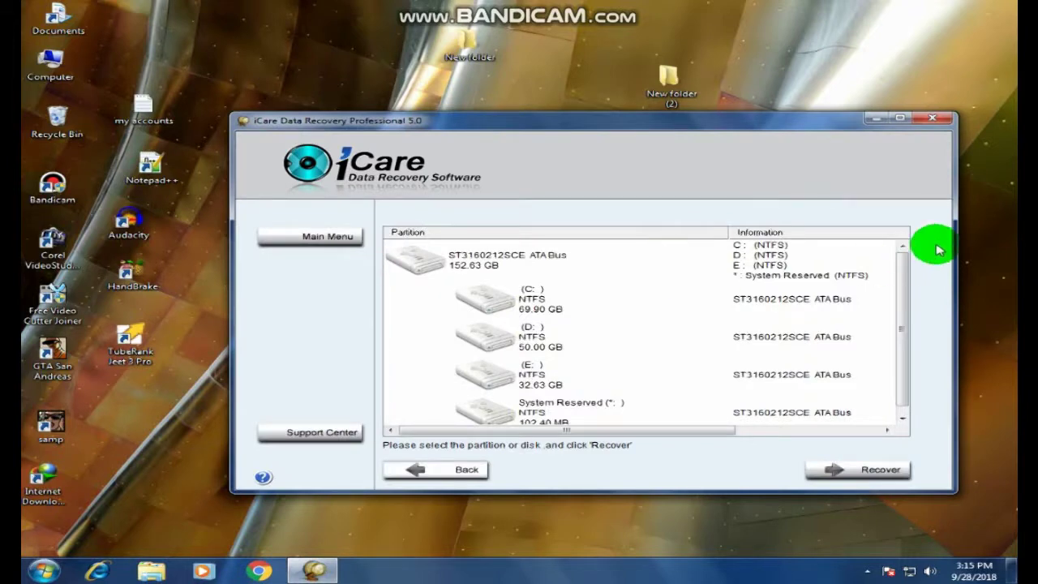
pyautogui.moveTo(903, 269); pyautogui.dragTo(903, 289)
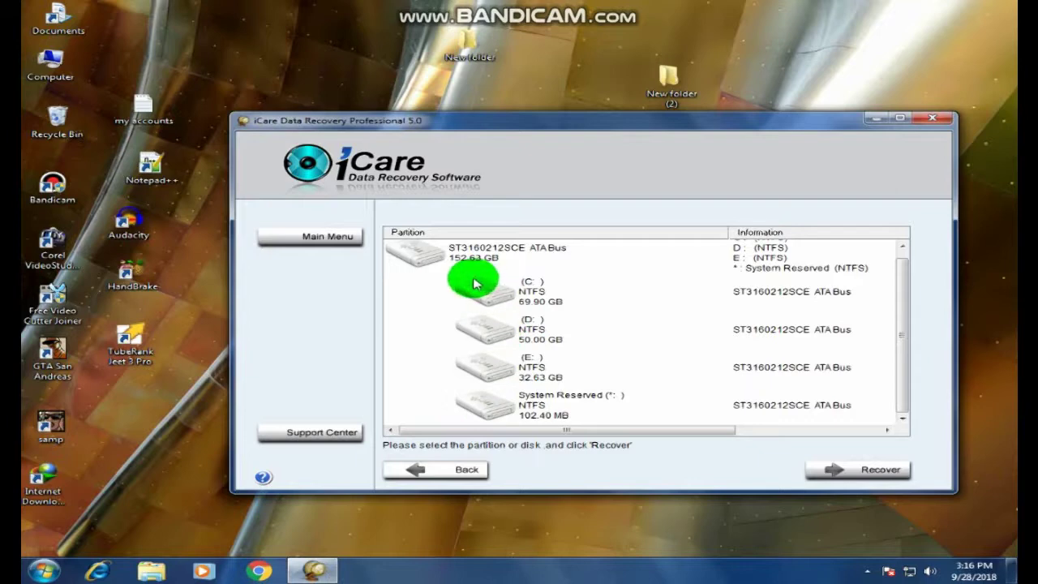
pyautogui.click(463, 471)
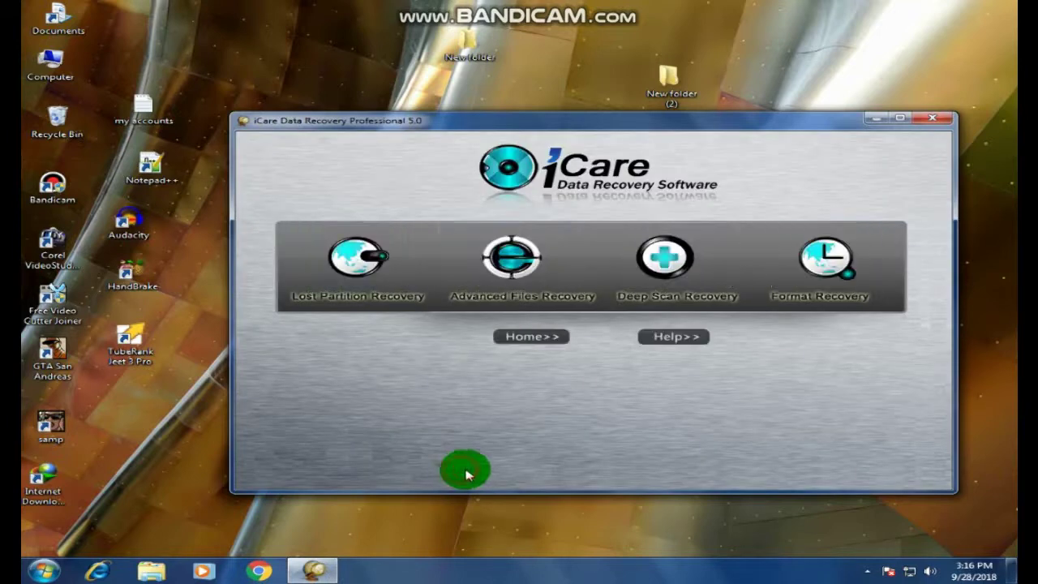
# View the partitions offered in Format Recovery, and exit the recovery program
pyautogui.click(821, 270)
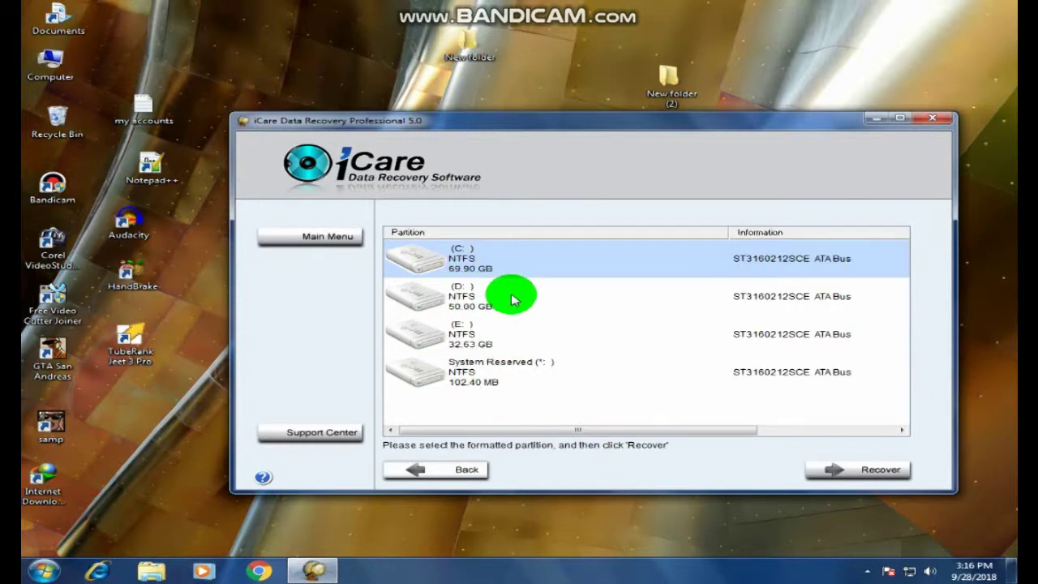
pyautogui.click(925, 119)
pyautogui.click(567, 341)
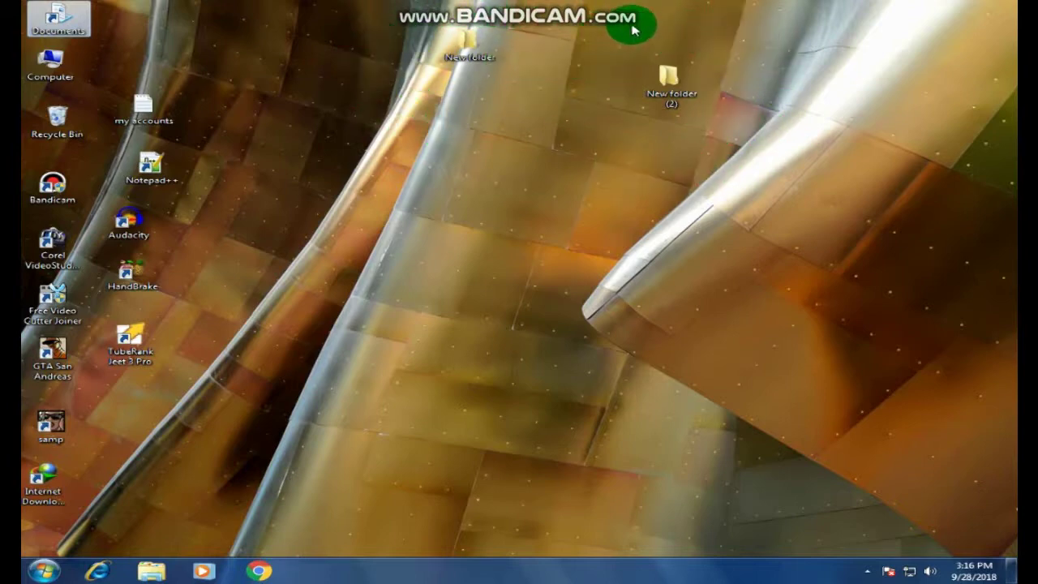
# View the computer's drives and the actions available for Local Disk (E:), and close the window
pyautogui.doubleClick(64, 65)
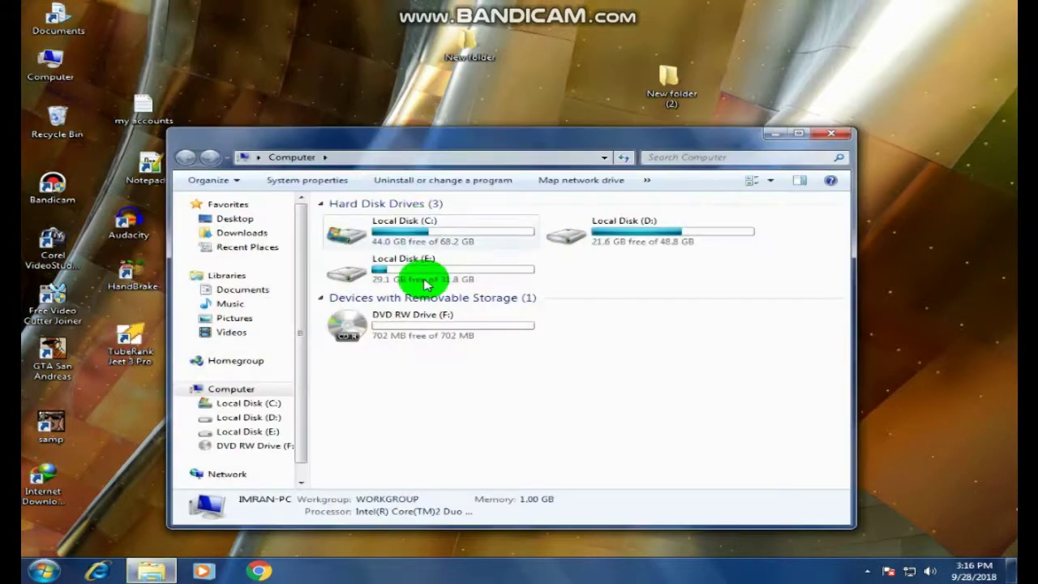
pyautogui.rightClick(405, 276)
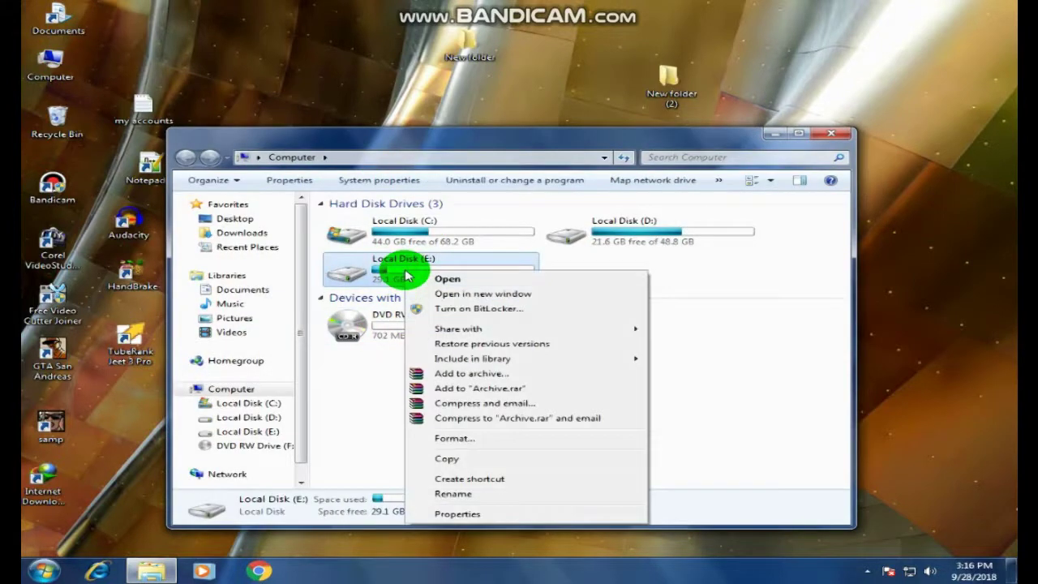
pyautogui.click(838, 134)
pyautogui.click(42, 574)
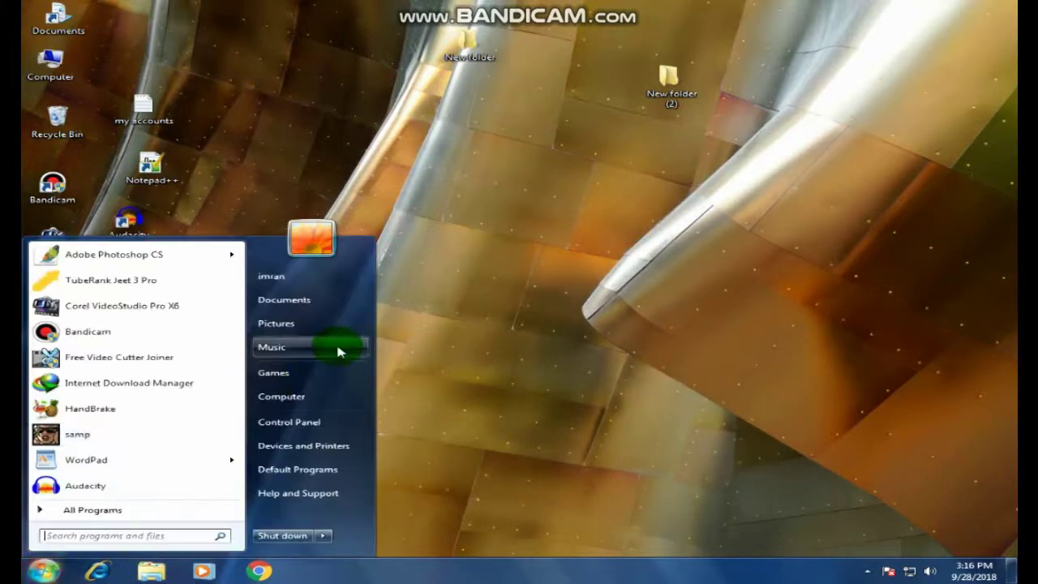
pyautogui.click(636, 312)
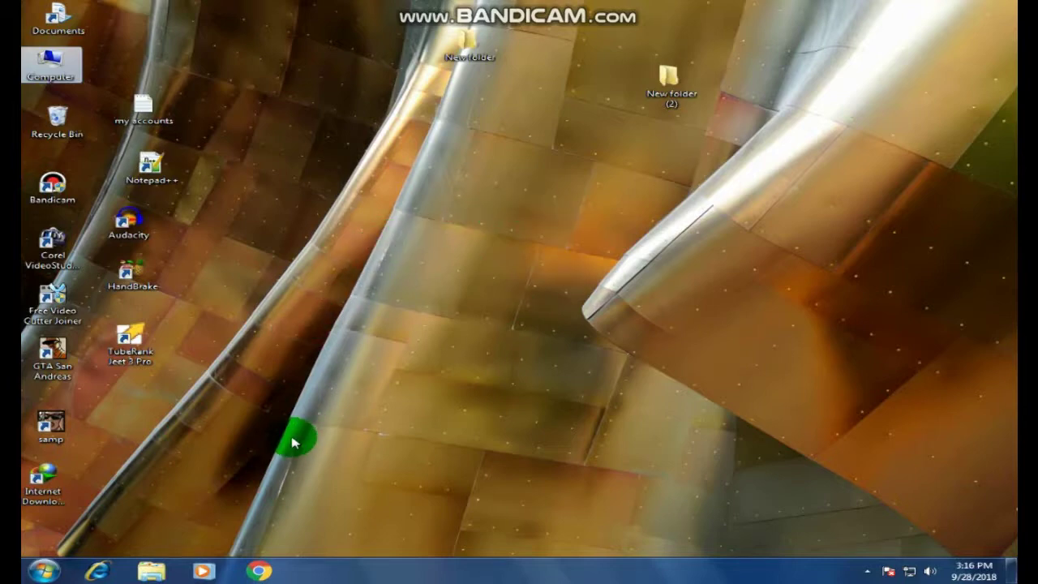
# Refresh the Windows desktop
pyautogui.rightClick(430, 179)
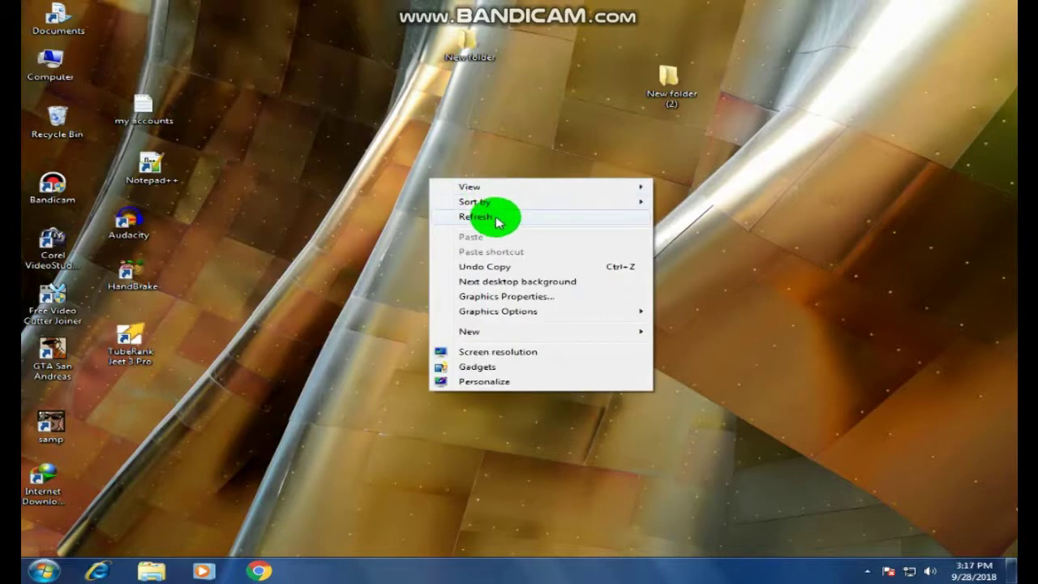
pyautogui.click(496, 219)
pyautogui.rightClick(437, 218)
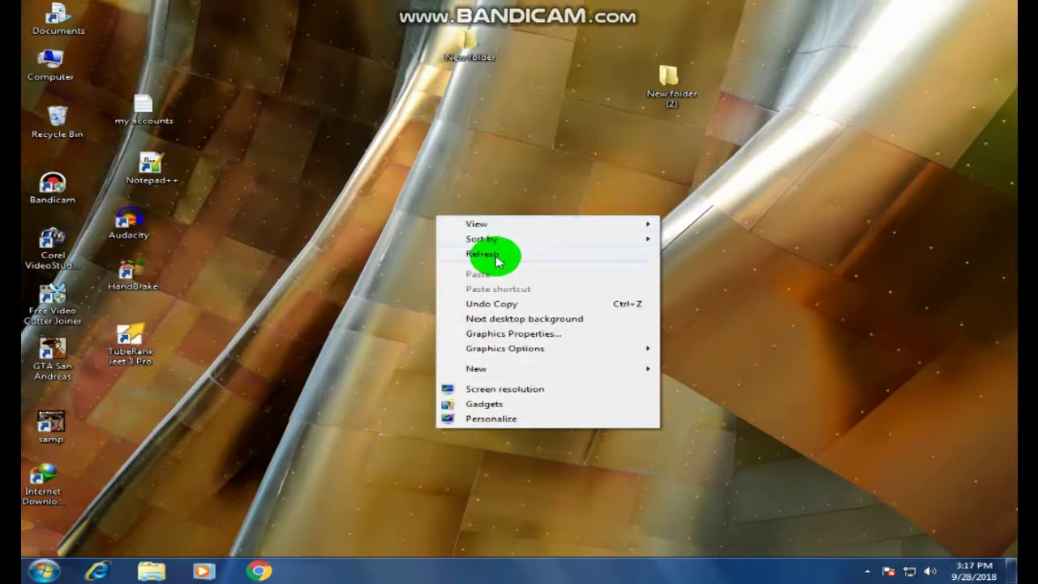